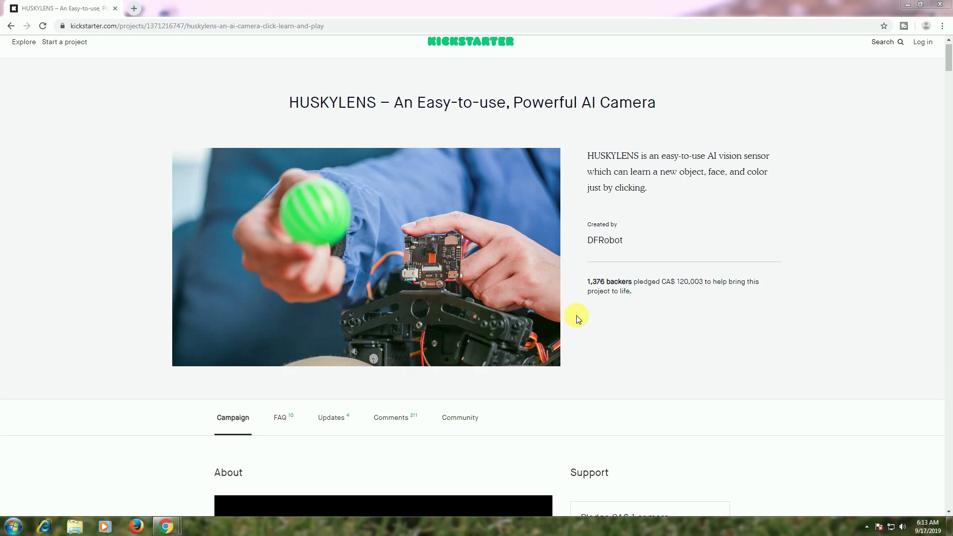
scroll(632, 379, "down", 3)
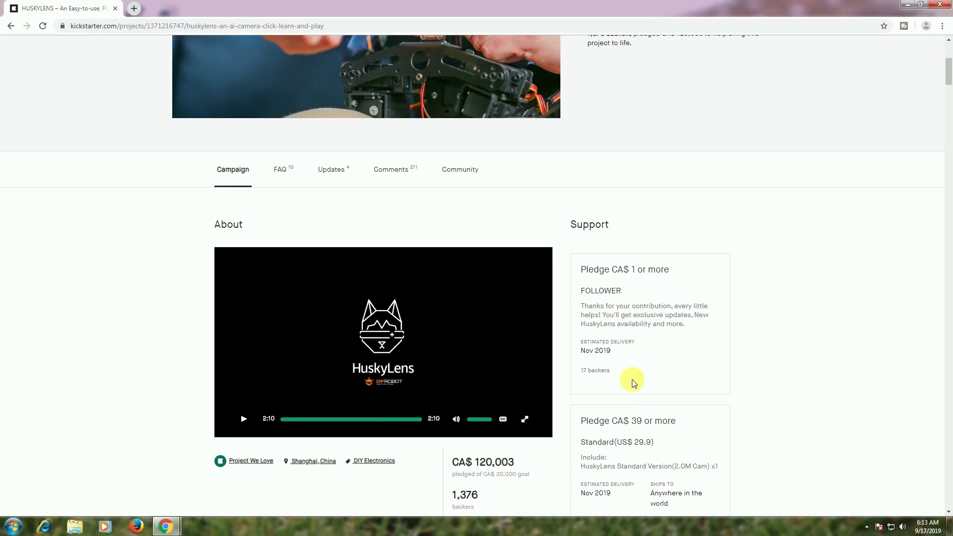
scroll(686, 405, "down", 2)
scroll(686, 407, "down", 2)
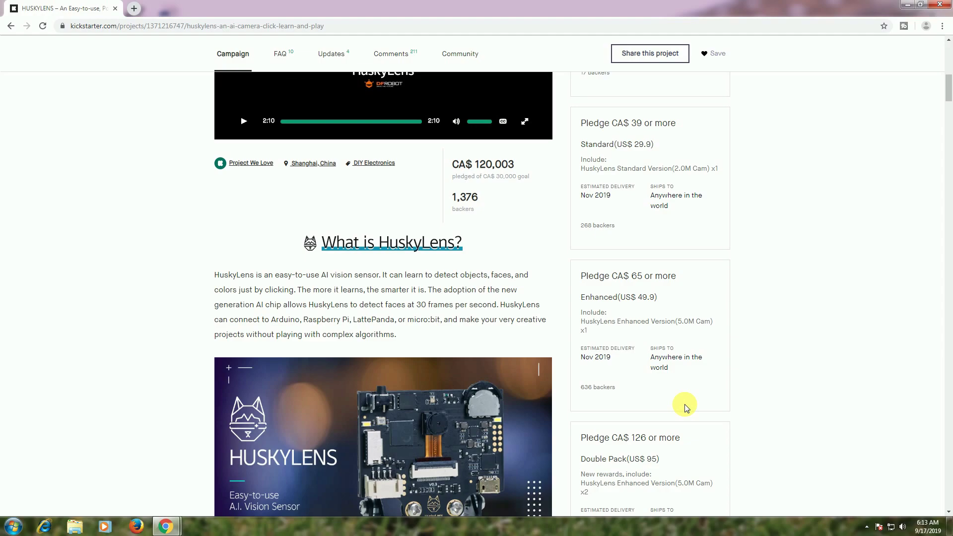
scroll(584, 430, "down", 10)
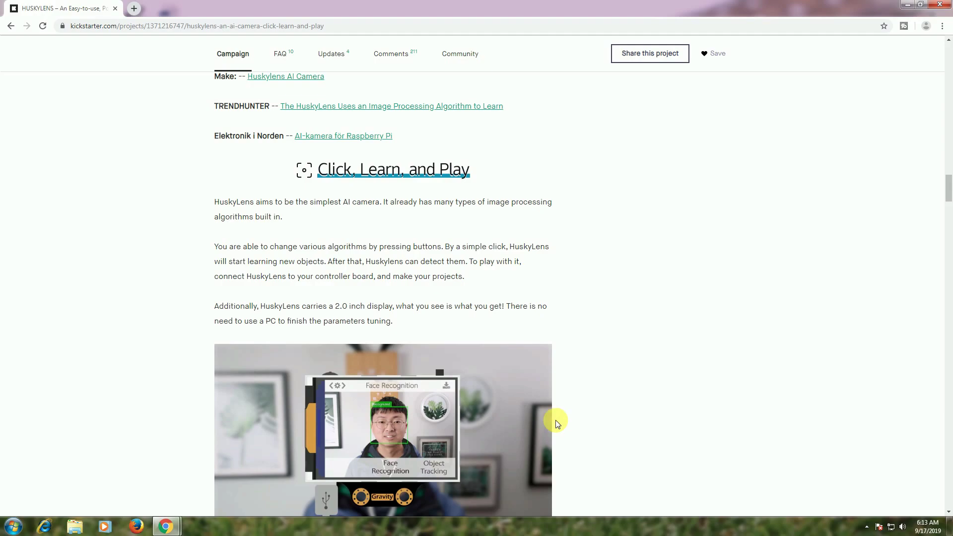
scroll(604, 348, "down", 1)
scroll(604, 347, "down", 2)
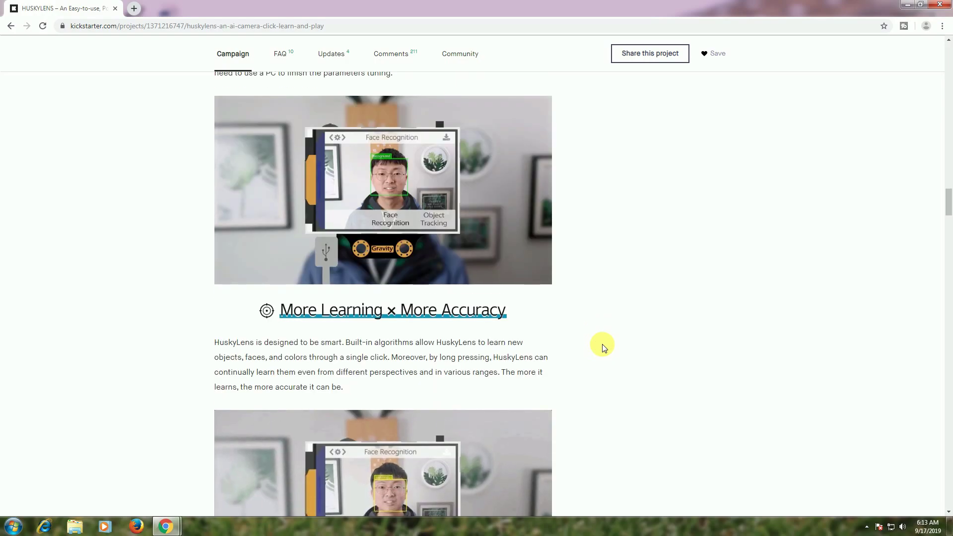
scroll(603, 347, "down", 2)
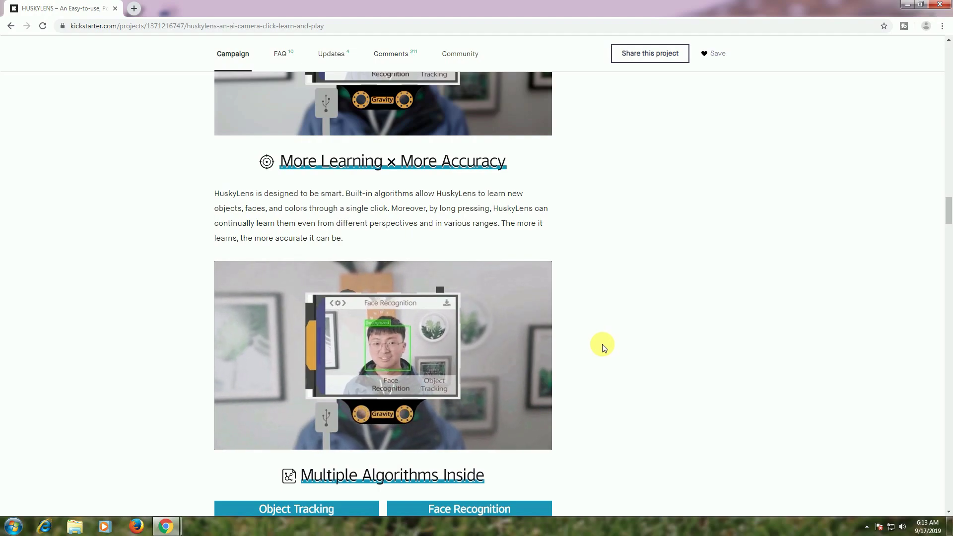
scroll(623, 371, "down", 3)
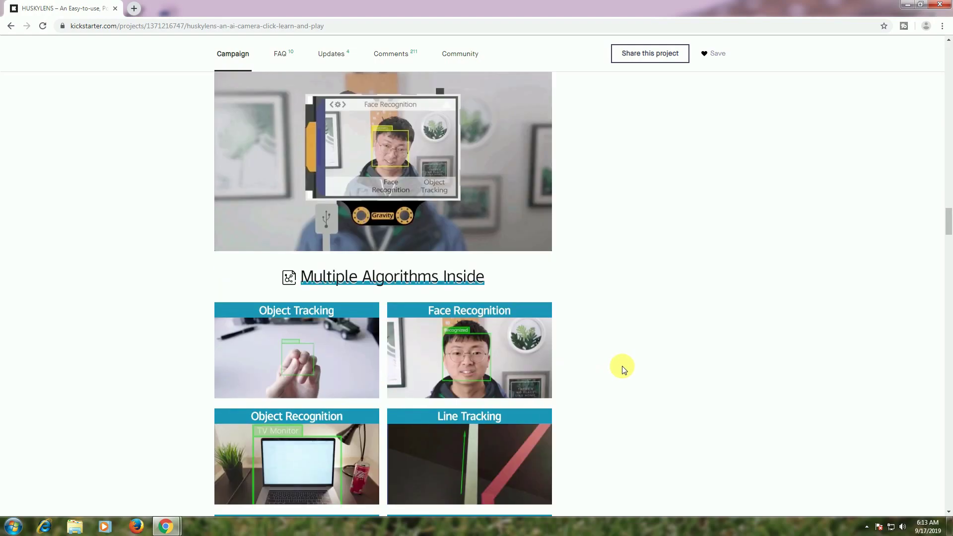
scroll(623, 370, "down", 2)
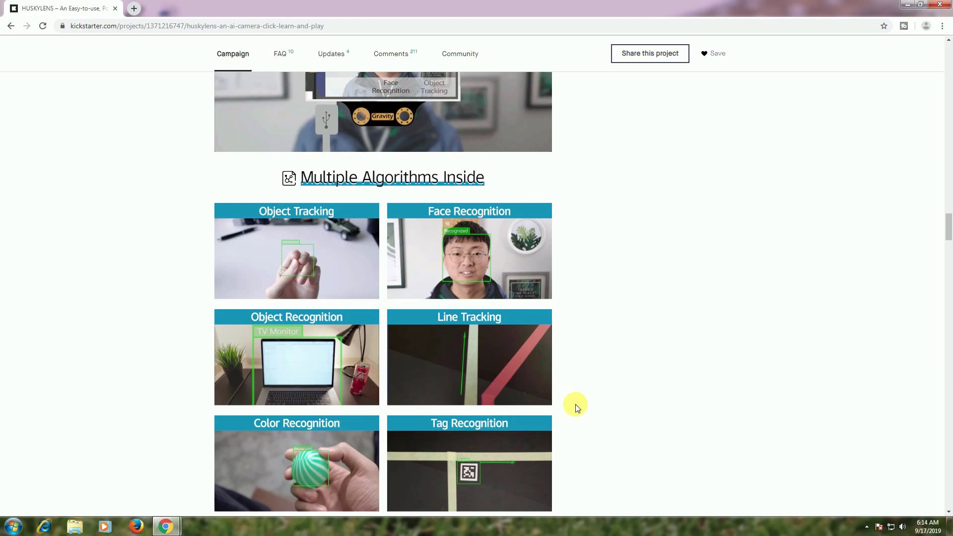
scroll(549, 430, "down", 2)
scroll(557, 404, "down", 2)
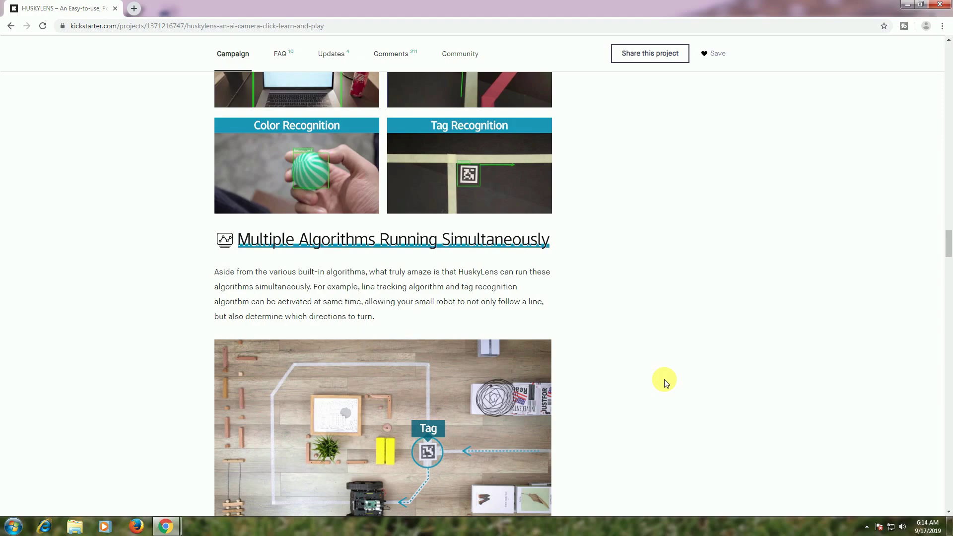
scroll(665, 383, "down", 1)
scroll(633, 418, "down", 2)
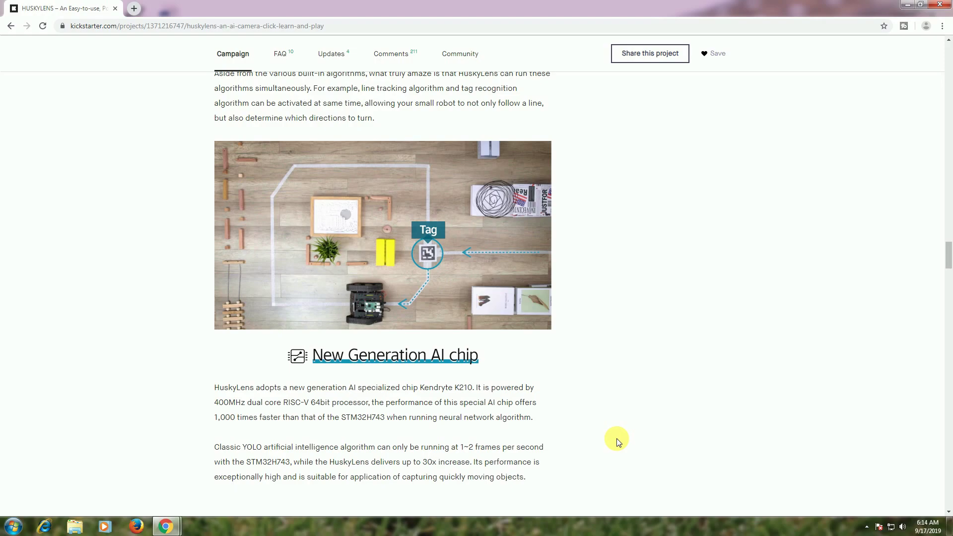
scroll(617, 441, "down", 3)
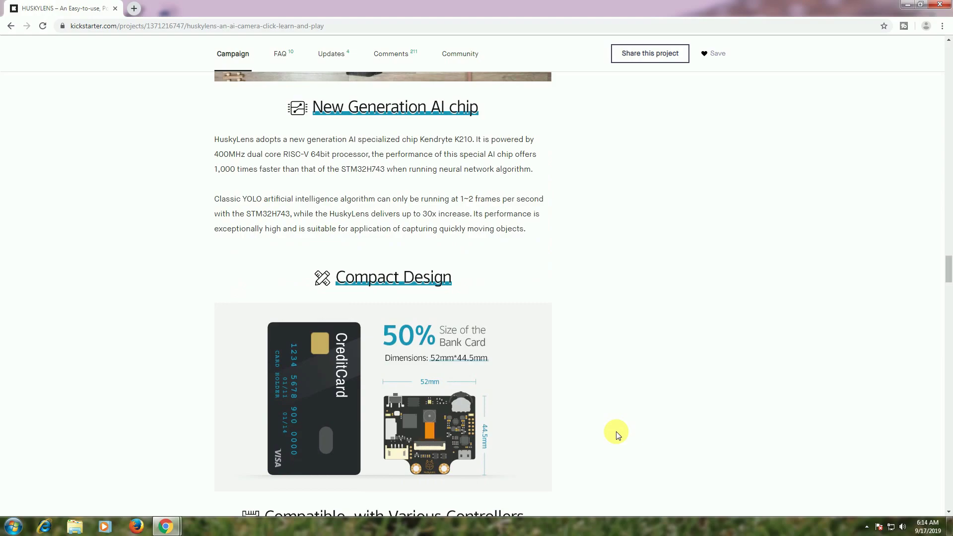
scroll(616, 431, "down", 2)
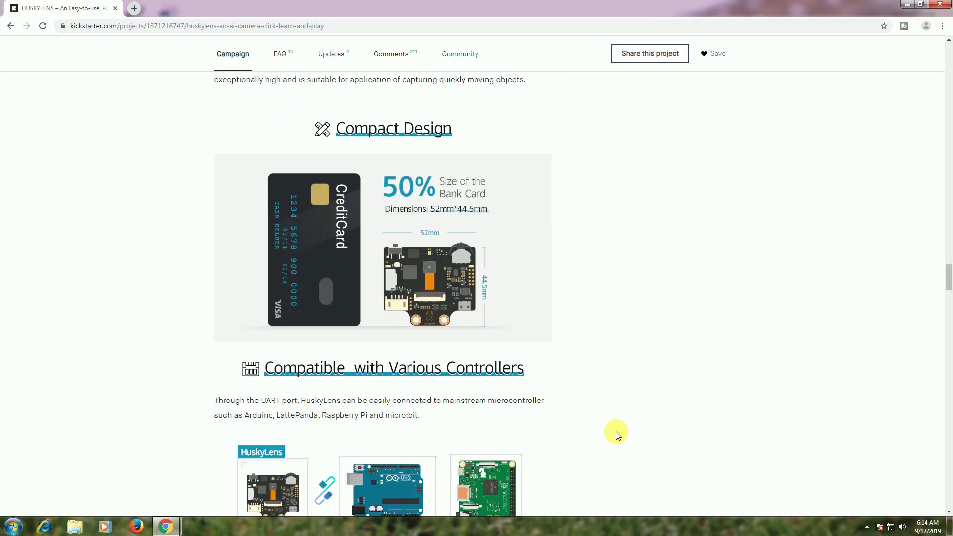
scroll(618, 432, "down", 1)
scroll(617, 434, "down", 1)
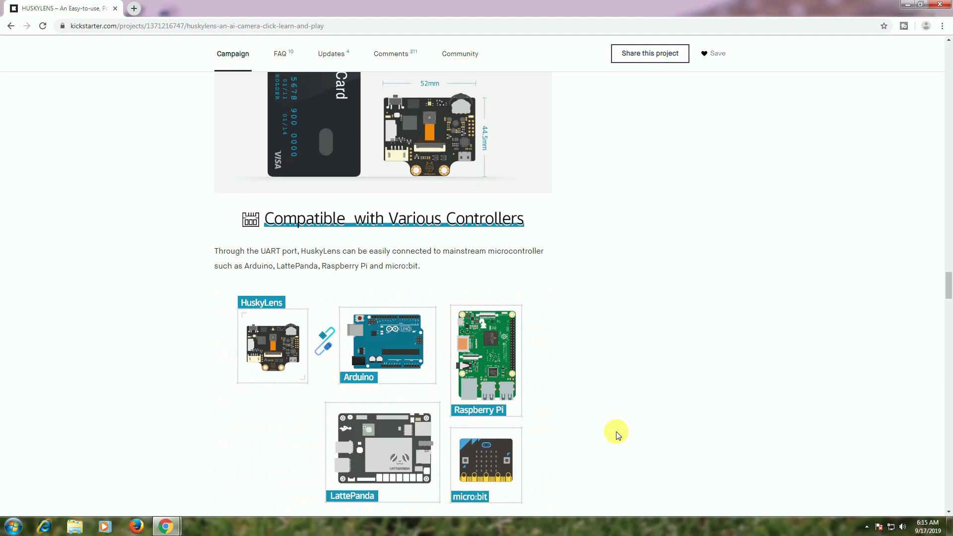
scroll(617, 435, "down", 3)
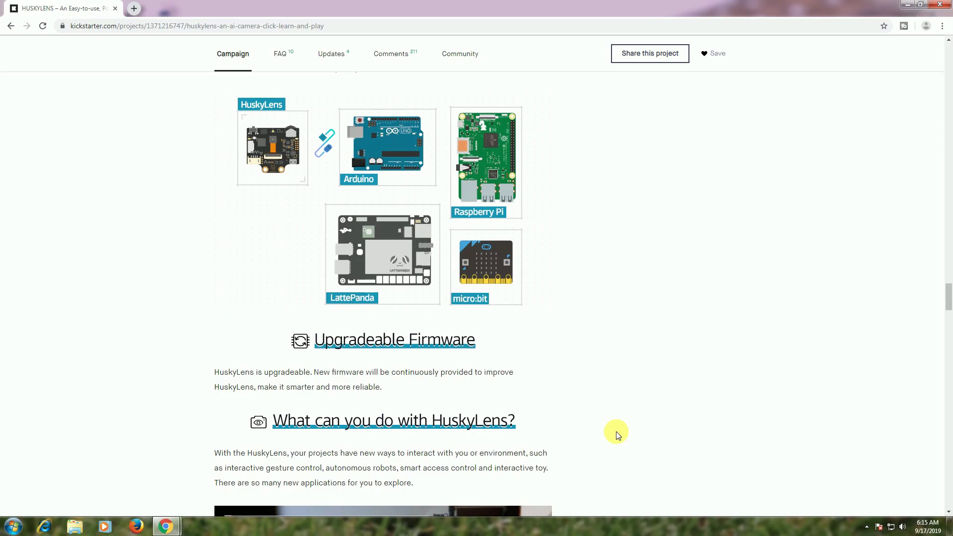
scroll(616, 434, "down", 2)
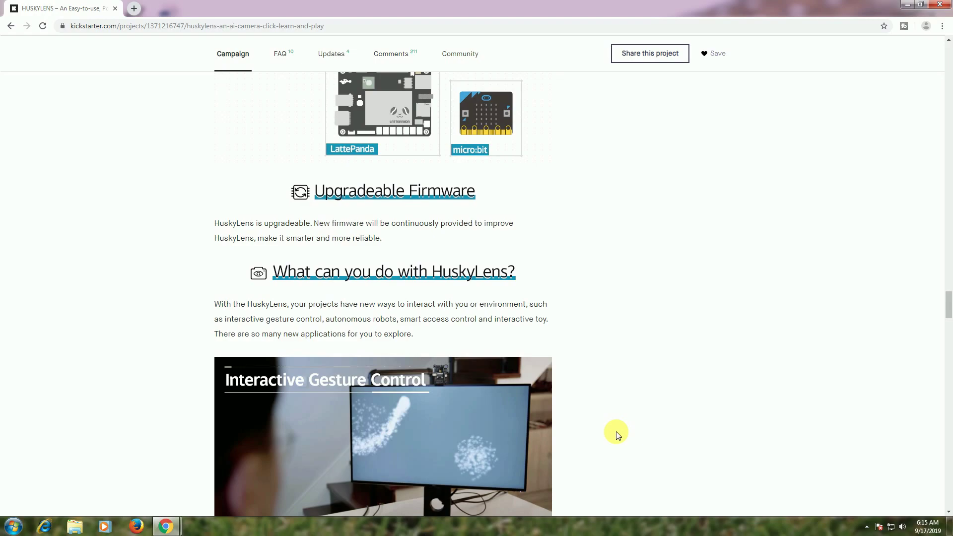
scroll(616, 435, "down", 3)
scroll(618, 417, "down", 2)
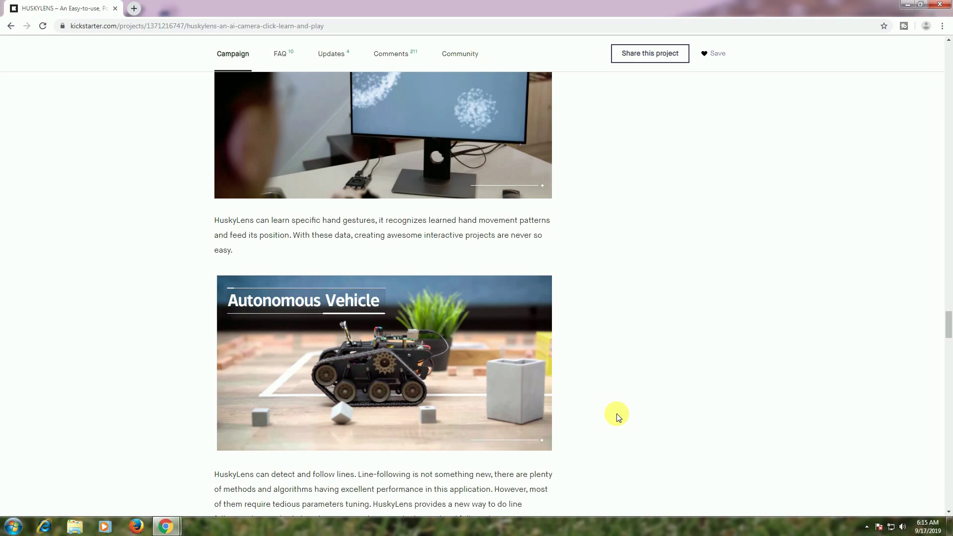
scroll(571, 430, "down", 1)
scroll(571, 429, "down", 1)
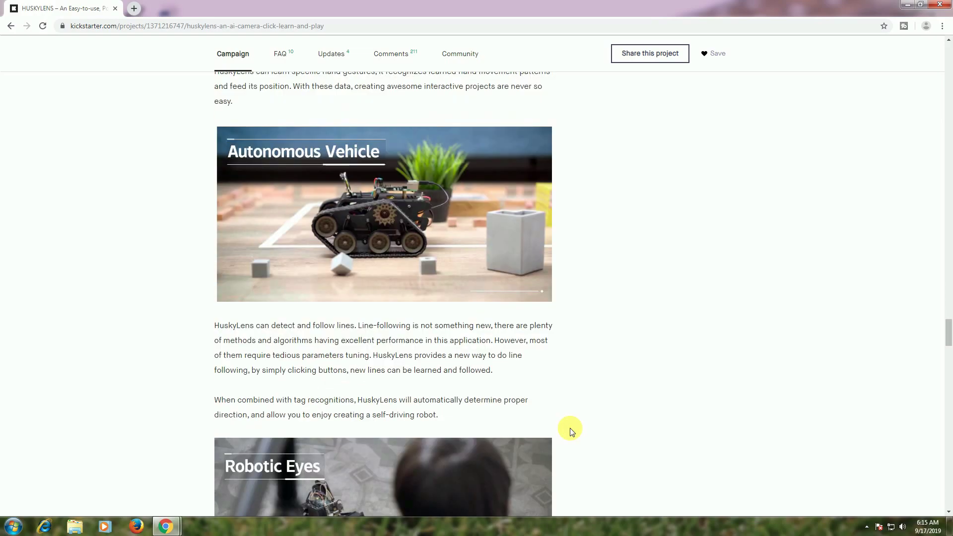
scroll(571, 430, "down", 1)
scroll(570, 431, "down", 2)
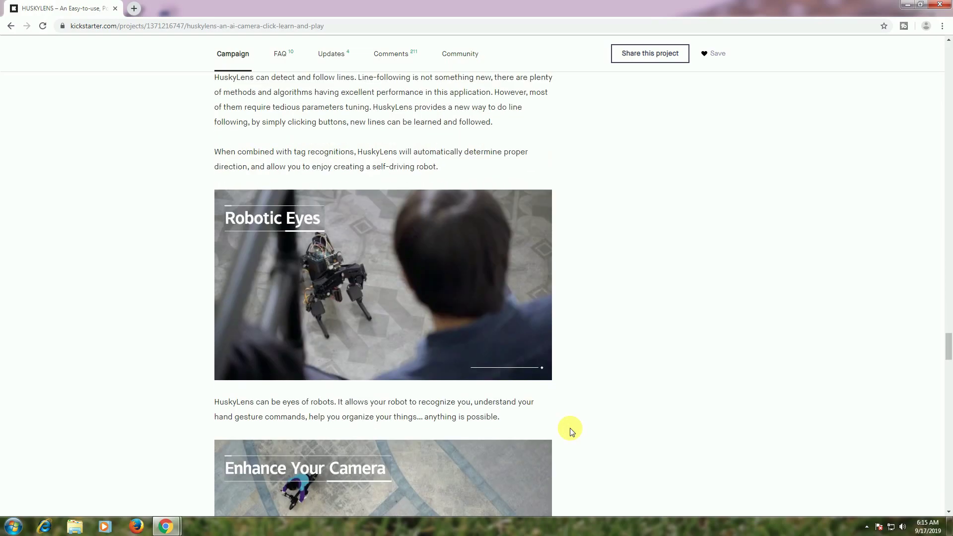
scroll(571, 430, "down", 1)
scroll(570, 430, "down", 2)
scroll(571, 430, "down", 2)
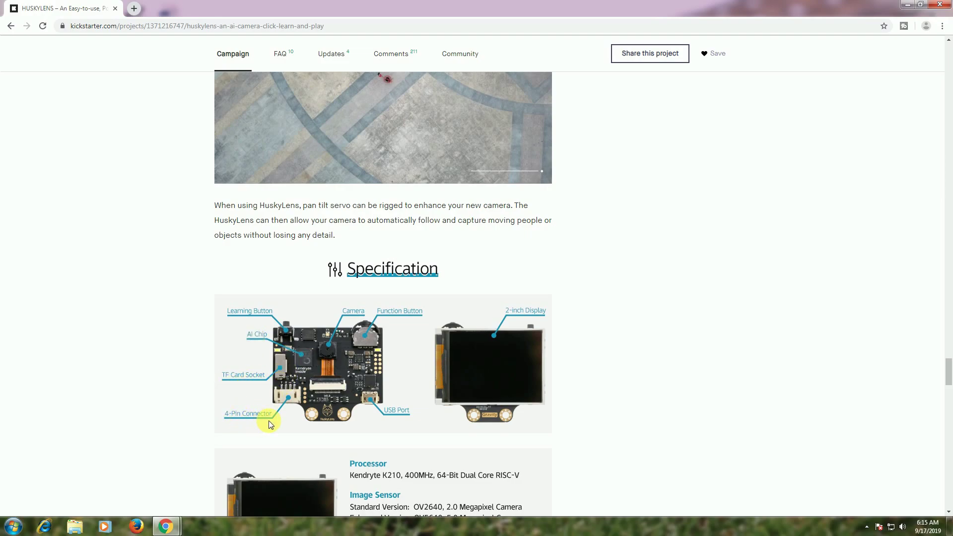
scroll(550, 450, "down", 3)
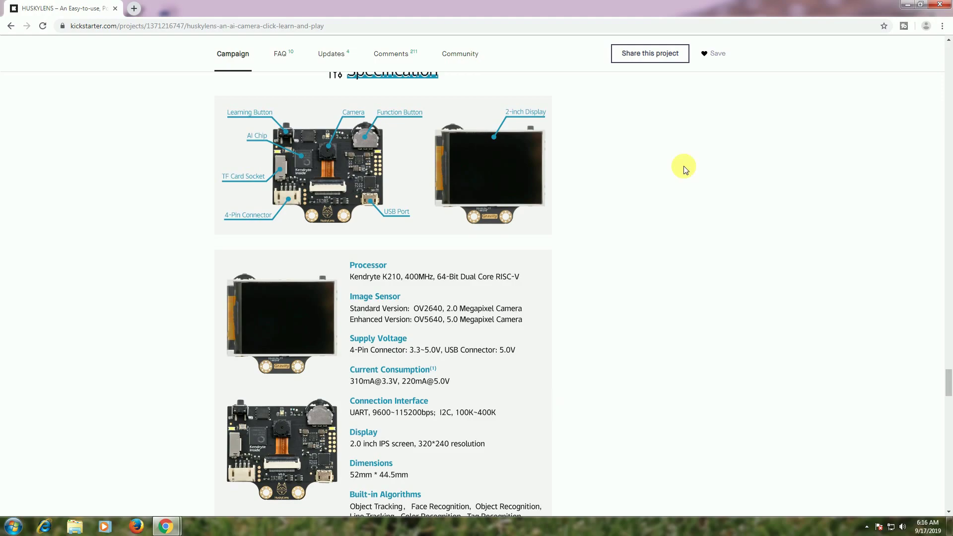
scroll(449, 485, "down", 2)
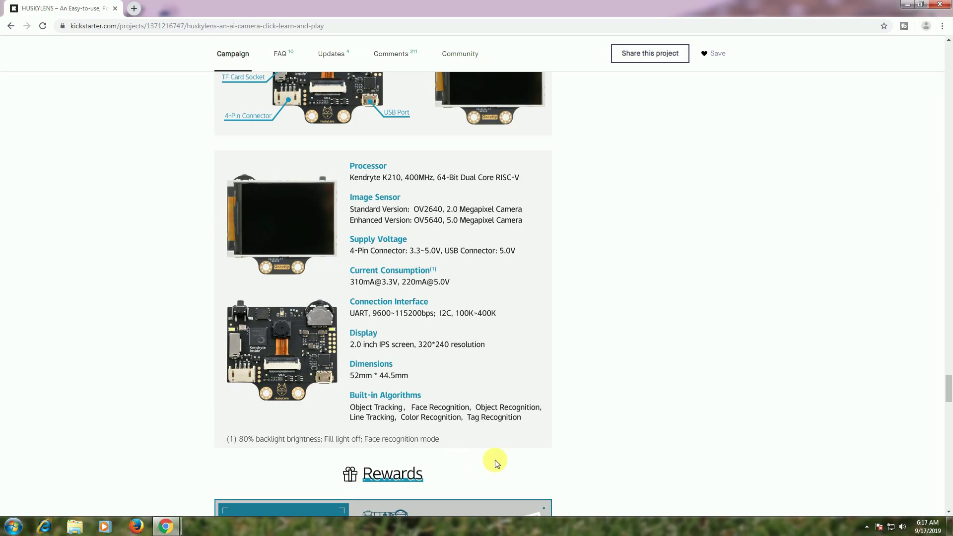
scroll(500, 459, "down", 3)
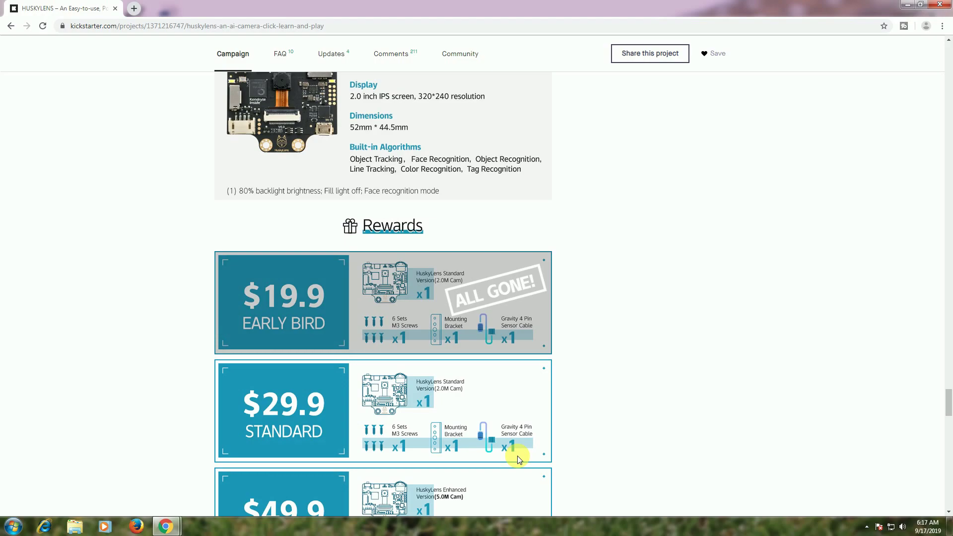
scroll(518, 459, "down", 3)
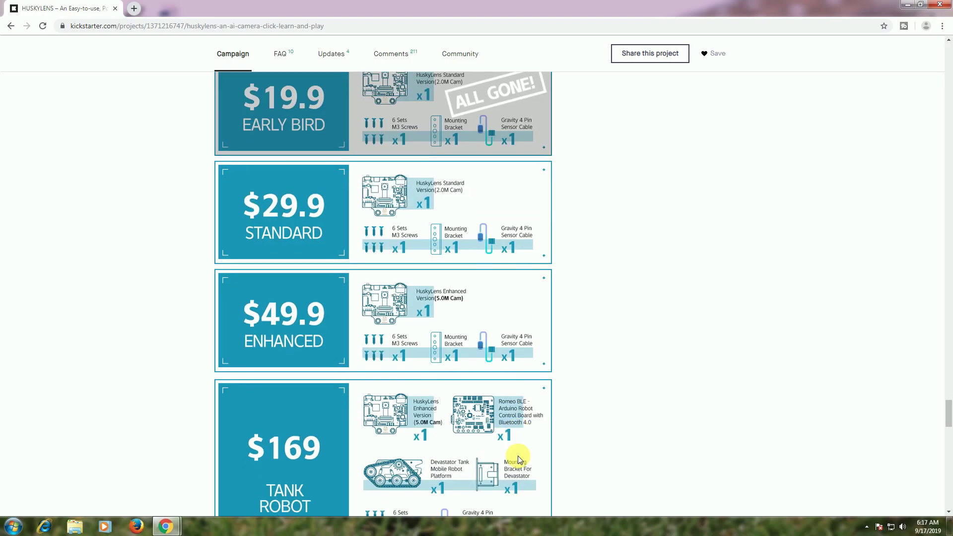
scroll(518, 456, "down", 1)
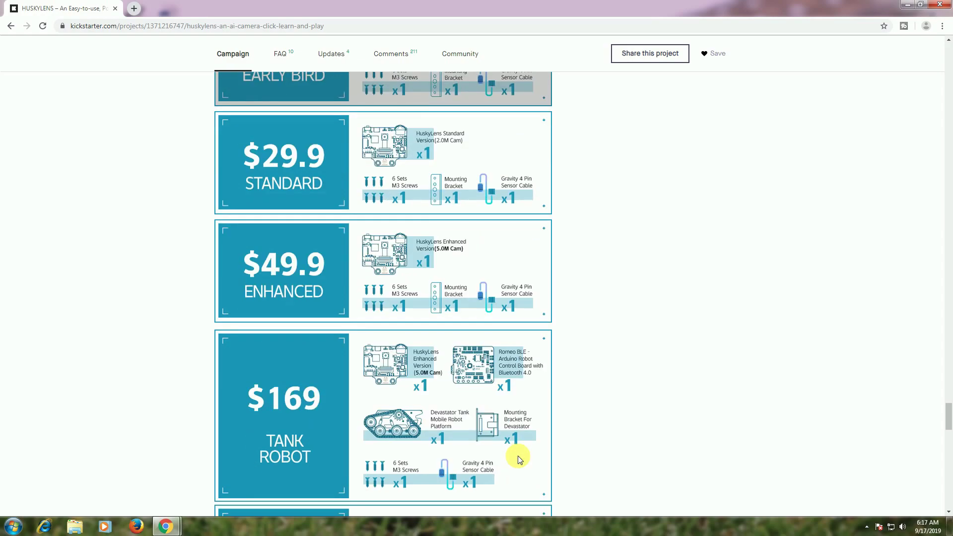
scroll(517, 458, "down", 4)
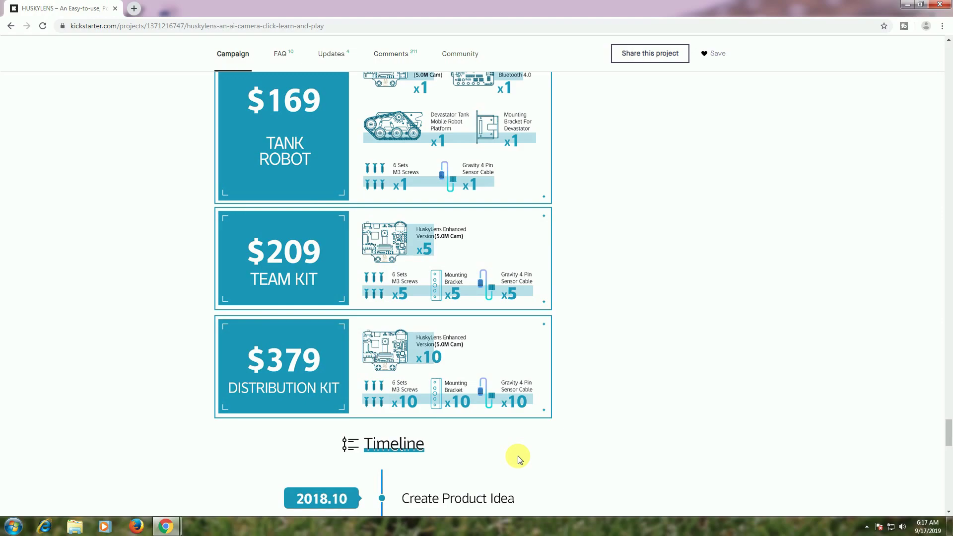
scroll(518, 456, "down", 2)
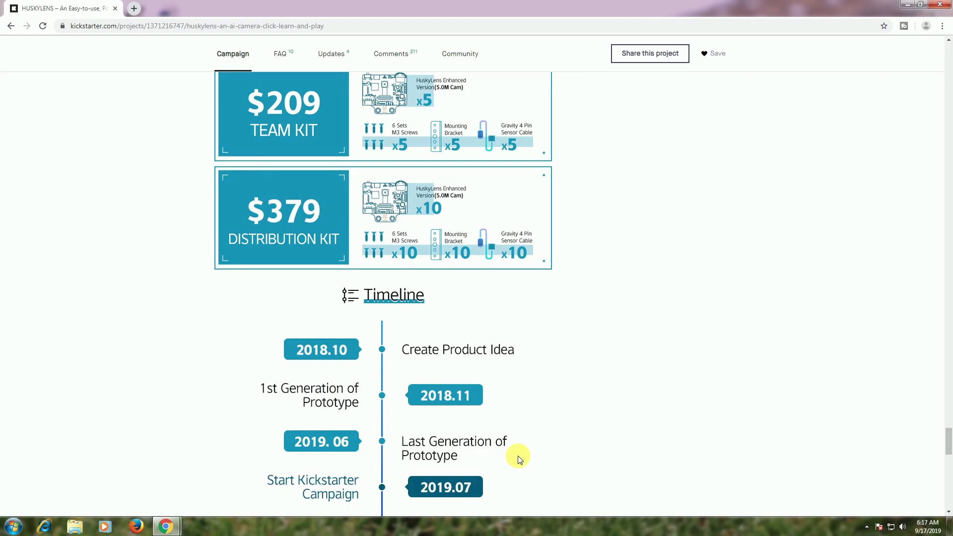
scroll(520, 460, "down", 2)
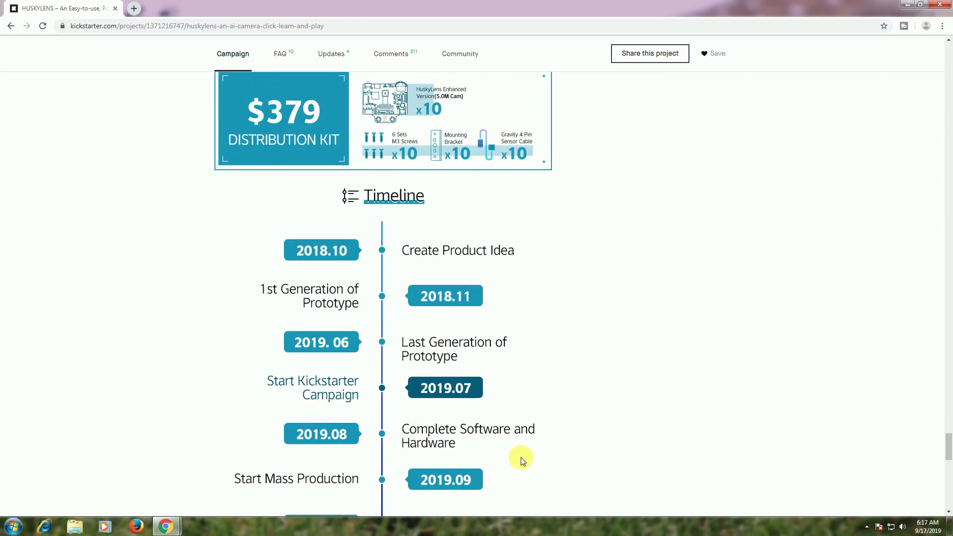
scroll(521, 459, "down", 4)
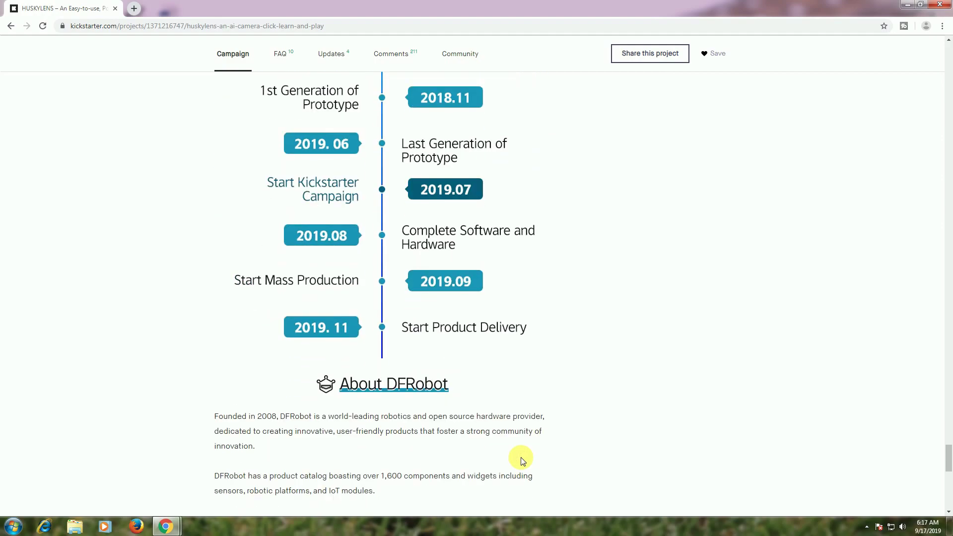